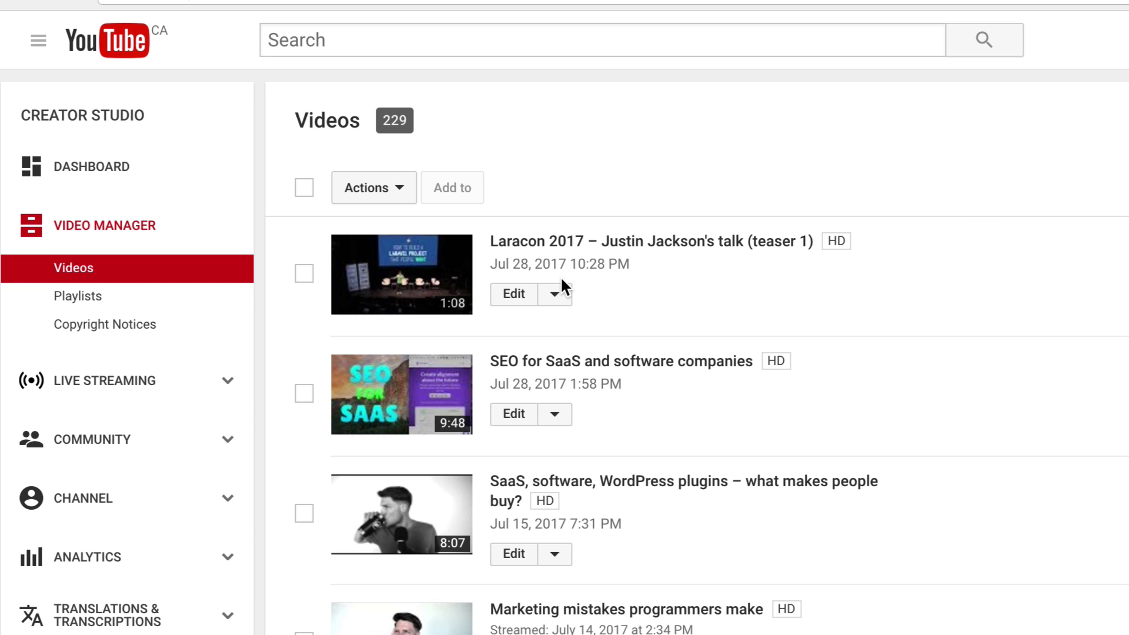
# Step: Download the Laracon 2017 teaser's English (Automatic) captions from Creator Studio as captions.srt
pyautogui.click(554, 294)
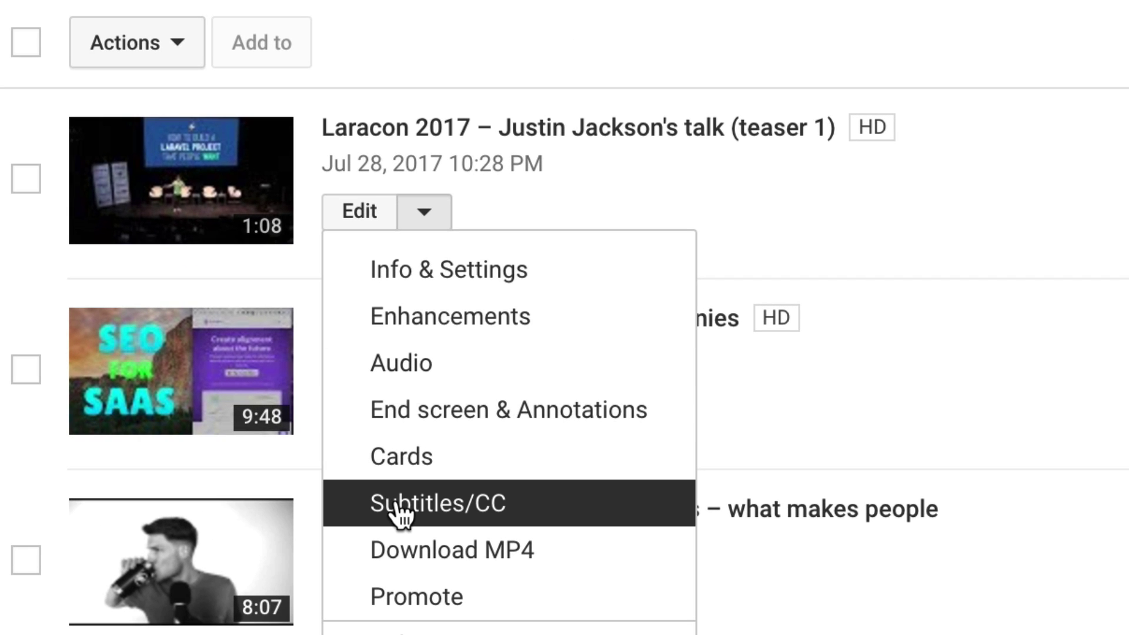
pyautogui.click(591, 523)
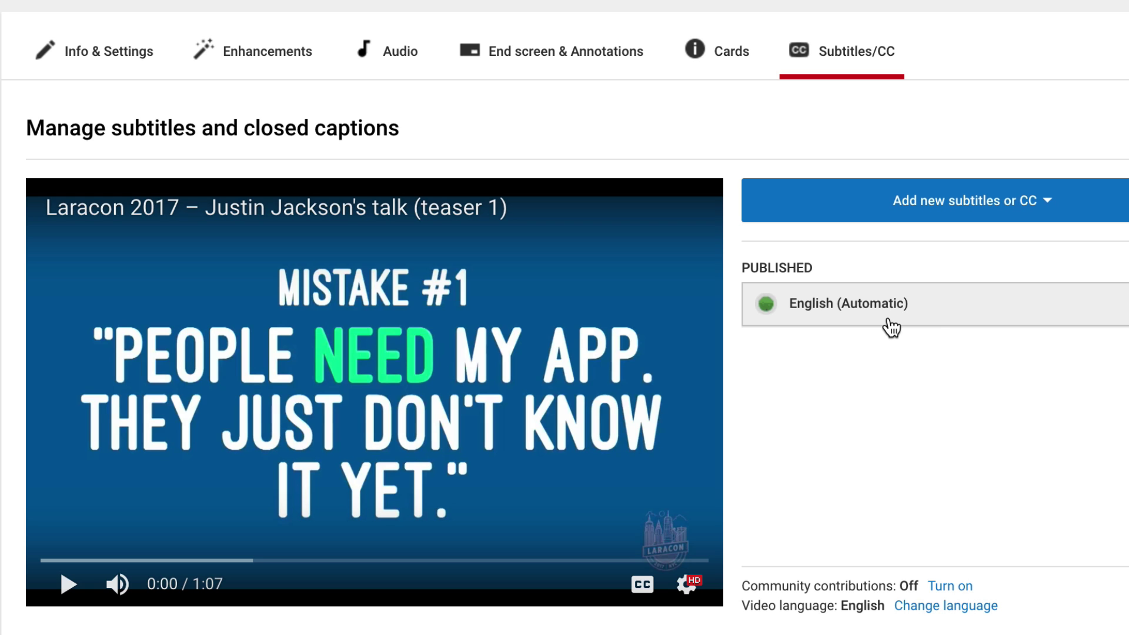
pyautogui.click(959, 323)
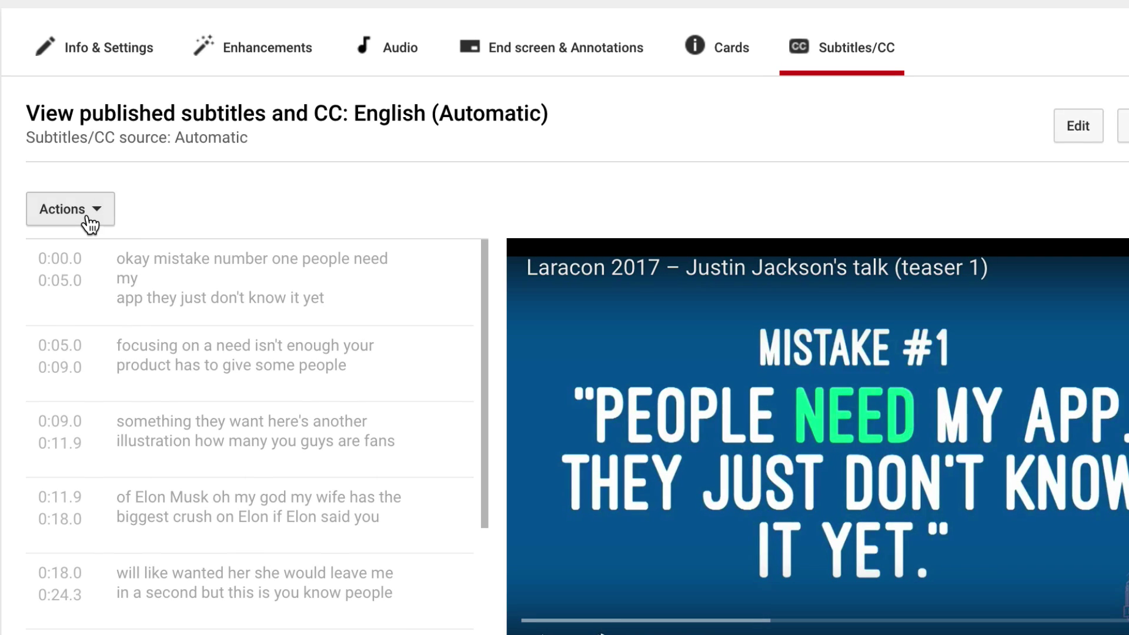
pyautogui.click(88, 225)
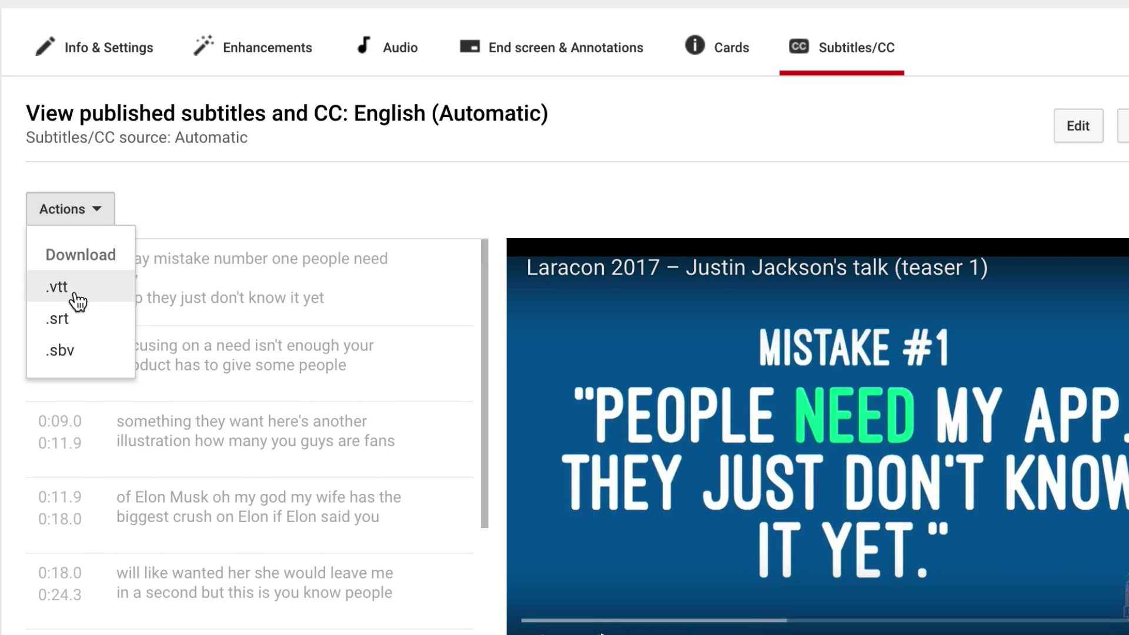
pyautogui.click(75, 318)
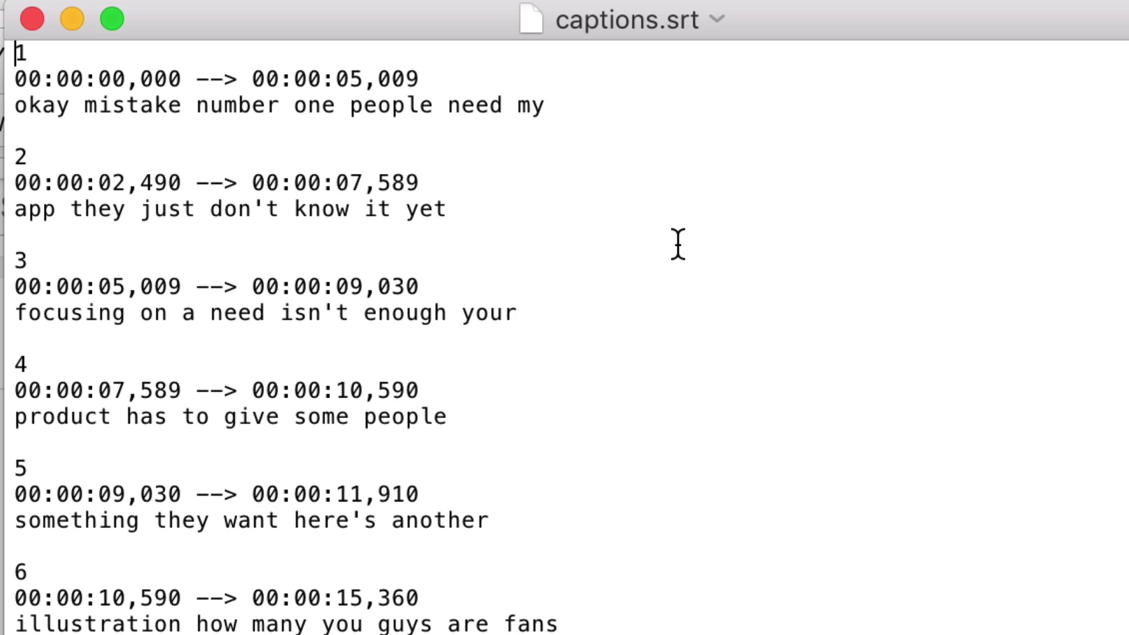
pyautogui.scroll(-2, 680, 245)
pyautogui.scroll(2, 681, 244)
# Step: Scroll through captions.srt in TextEdit, selecting cues 4 and 5 to inspect their text and timestamps
pyautogui.scroll(-5, 857, 576)
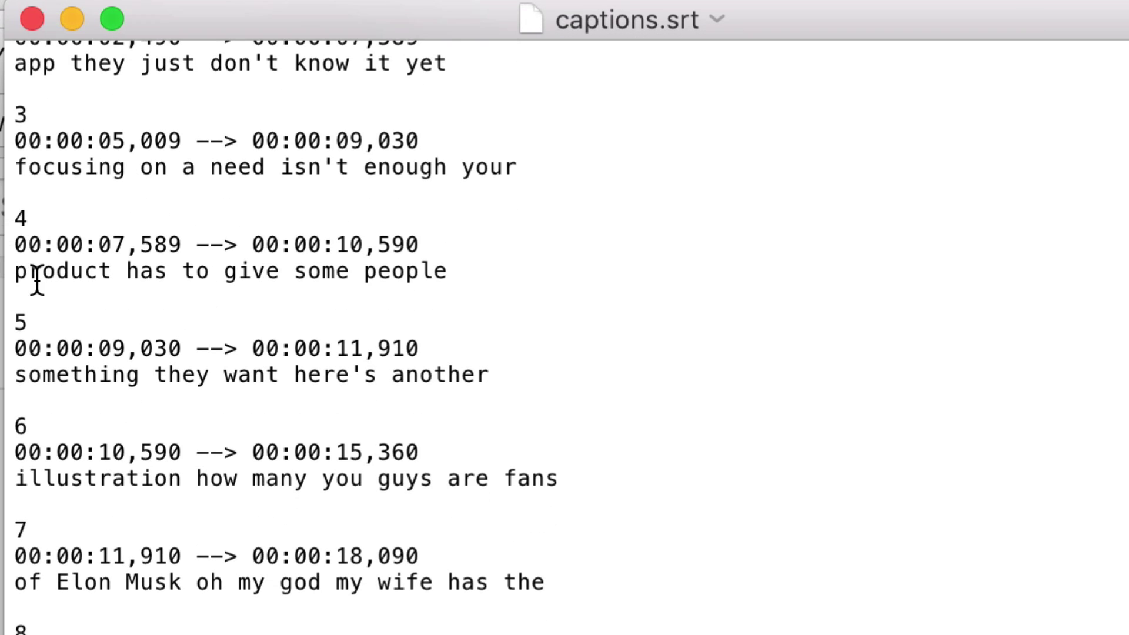
pyautogui.moveTo(17, 268); pyautogui.dragTo(558, 264)
pyautogui.moveTo(17, 377); pyautogui.dragTo(595, 388)
pyautogui.click(609, 558)
pyautogui.scroll(-5, 530, 618)
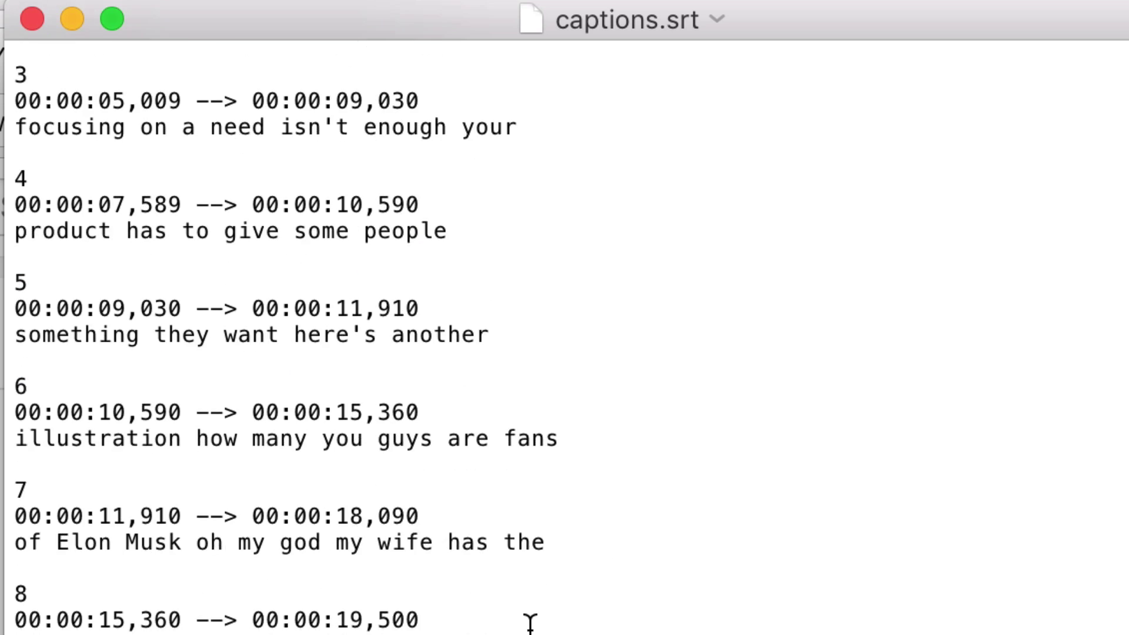
pyautogui.moveTo(467, 306); pyautogui.dragTo(16, 247)
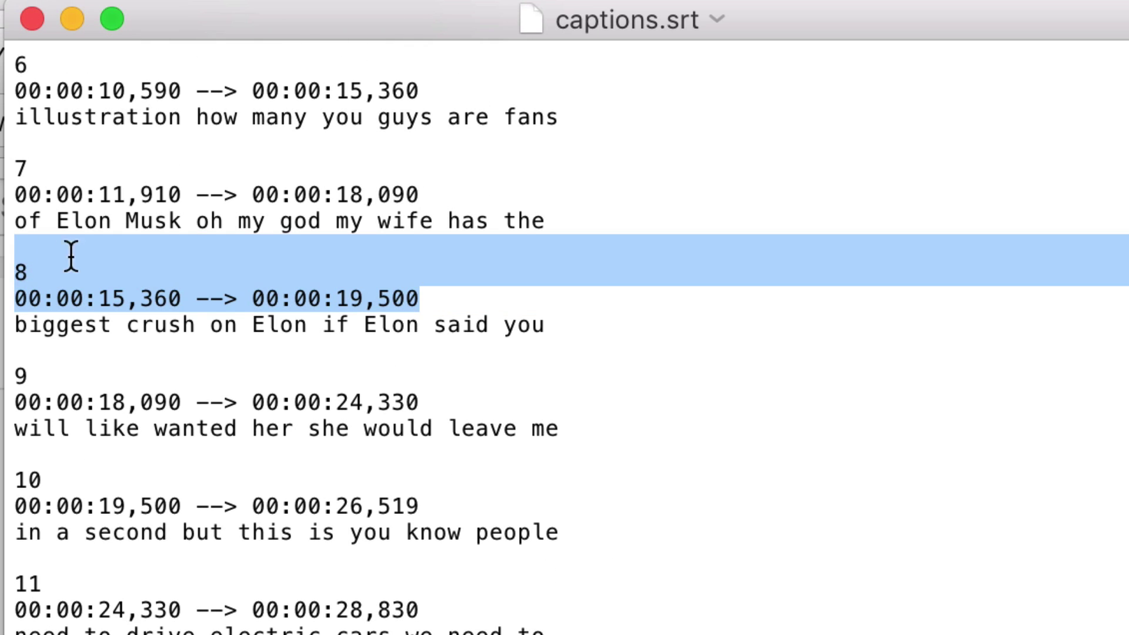
pyautogui.click(25, 269)
pyautogui.scroll(-15, 605, 625)
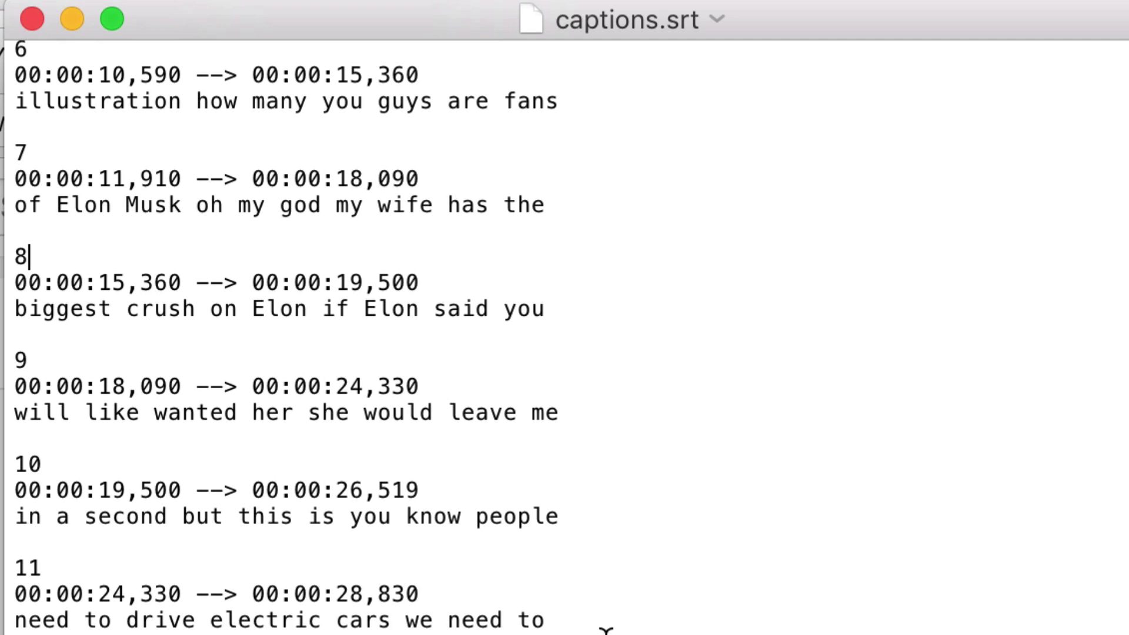
pyautogui.scroll(-7, 502, 131)
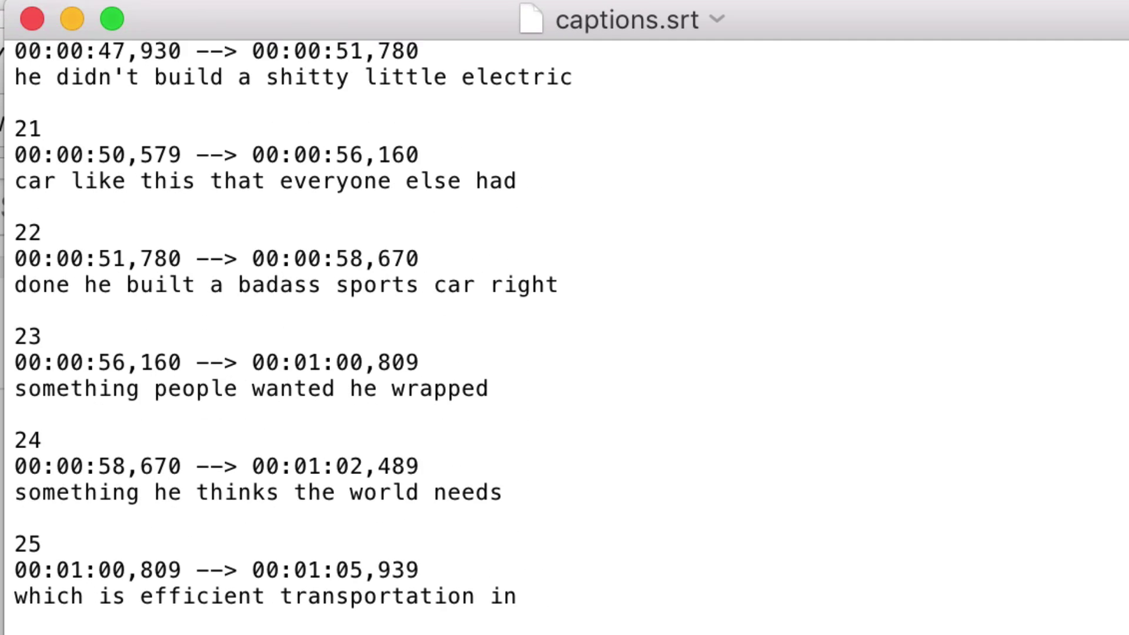
pyautogui.scroll(1, 496, 410)
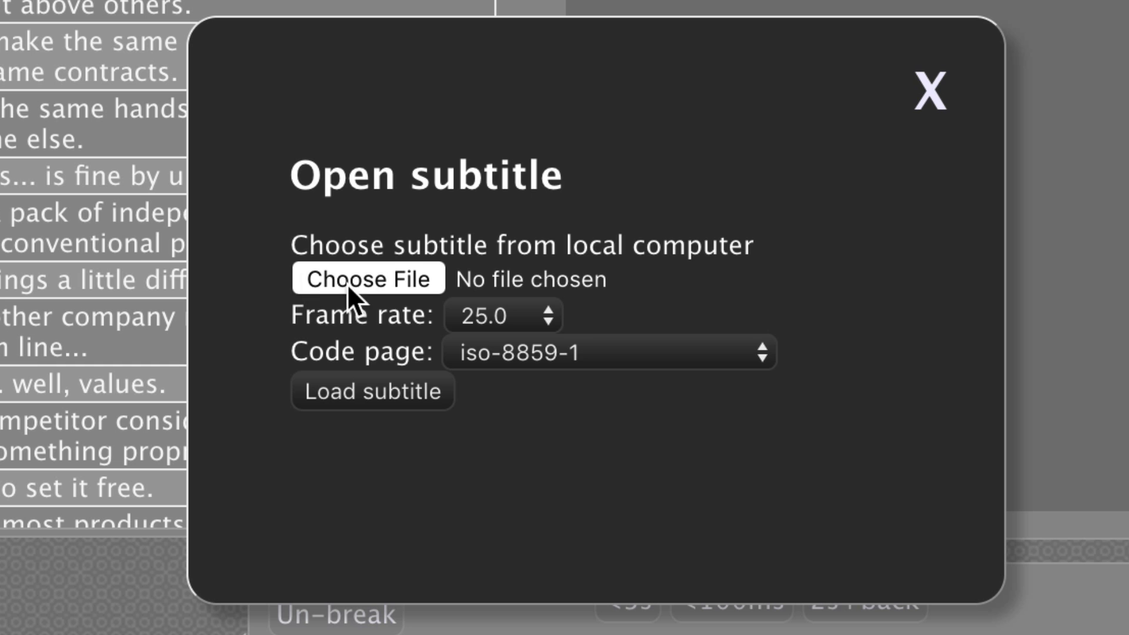
# Step: Load captions.srt into Subtitle Edit online's subtitle list
pyautogui.click(347, 285)
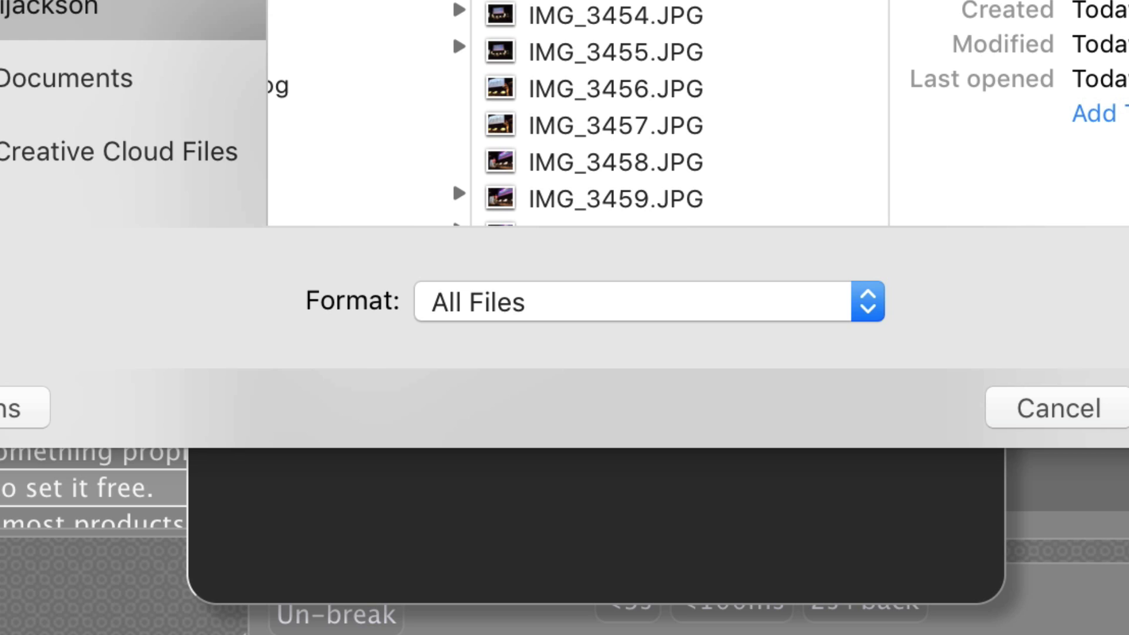
pyautogui.press('Return')
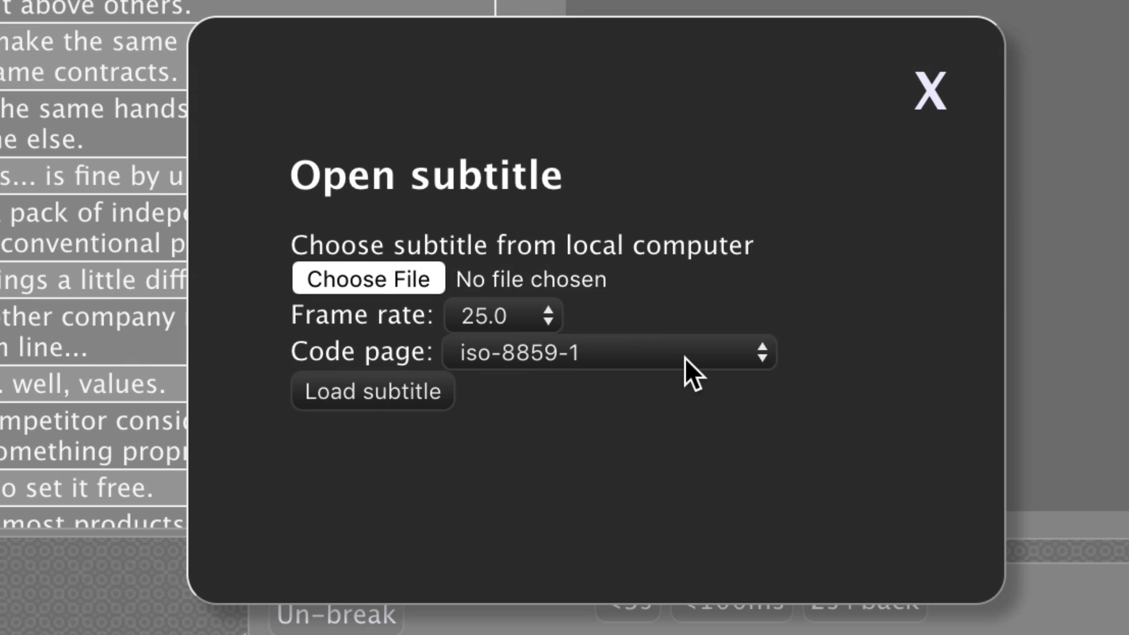
pyautogui.click(389, 390)
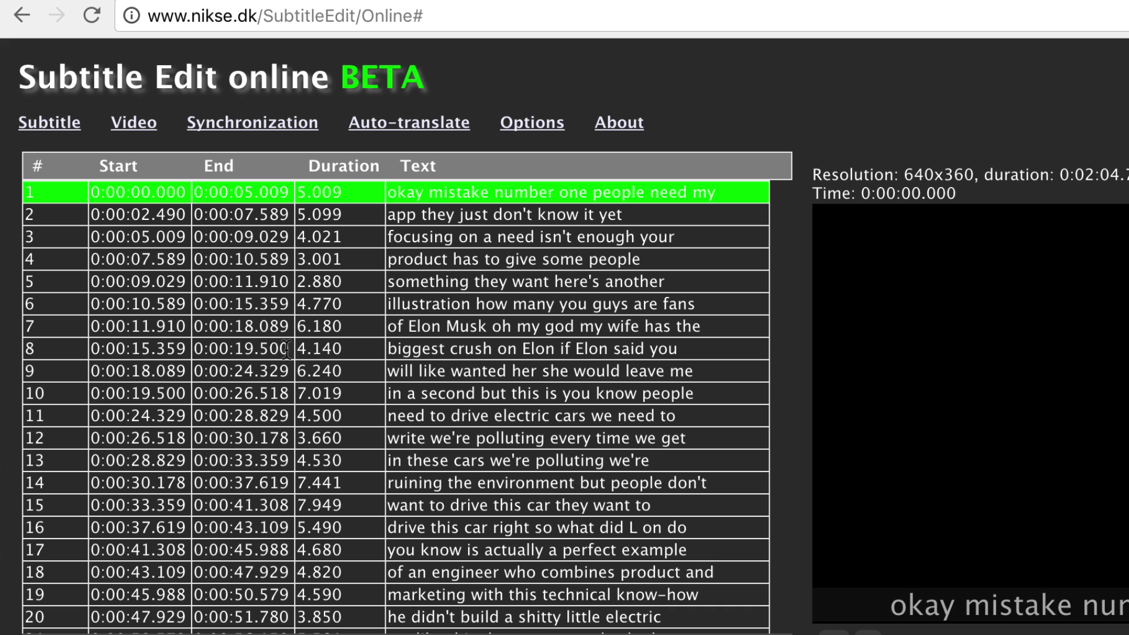
pyautogui.scroll(-3, 451, 441)
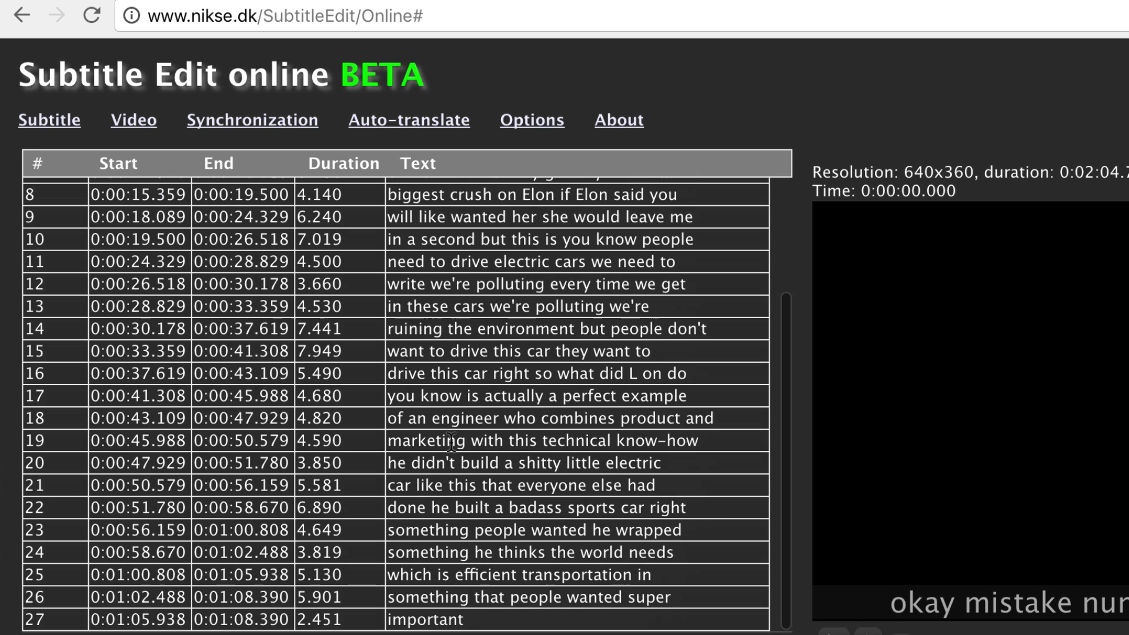
pyautogui.scroll(3, 51, 183)
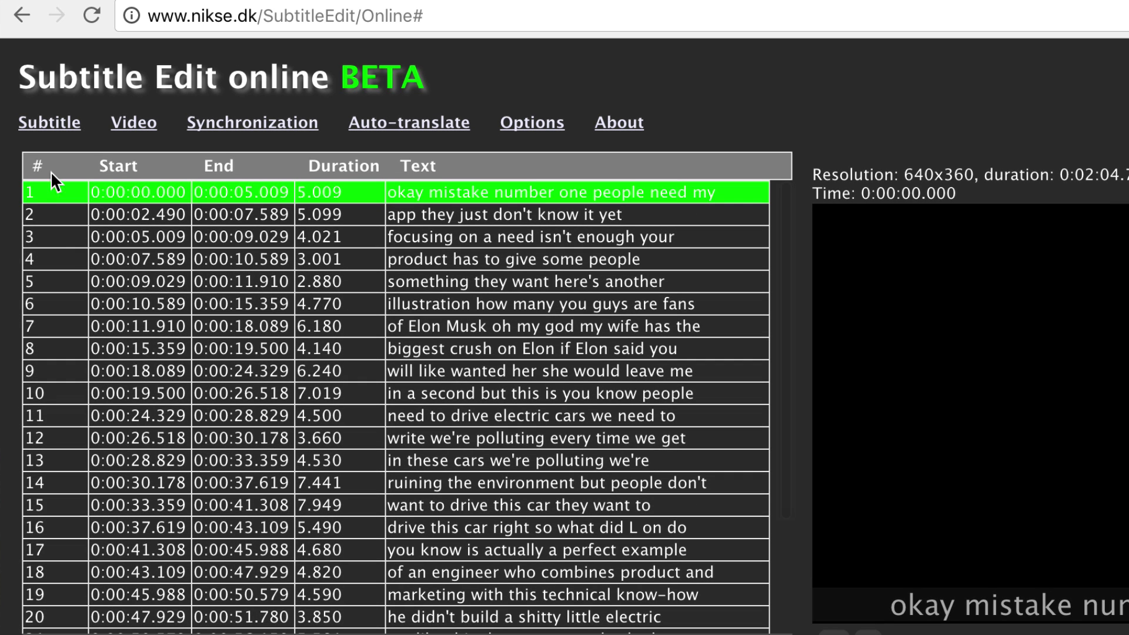
# Step: Export the captions as plain text with all lines merged, downloading subtitle.txt
pyautogui.moveTo(69, 136)
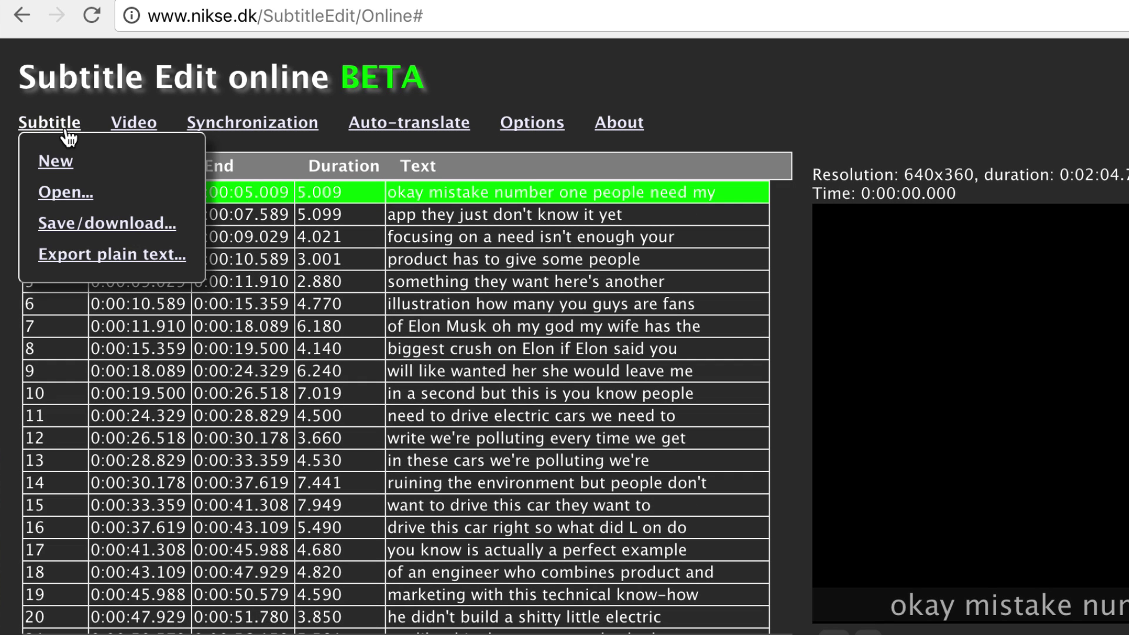
pyautogui.click(97, 255)
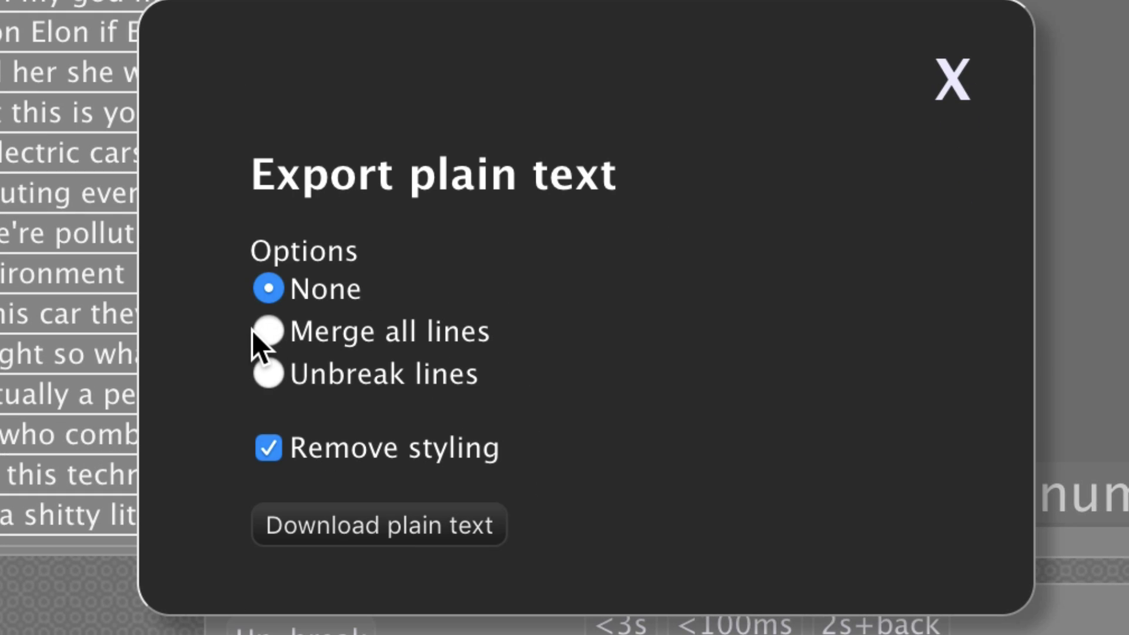
pyautogui.click(254, 331)
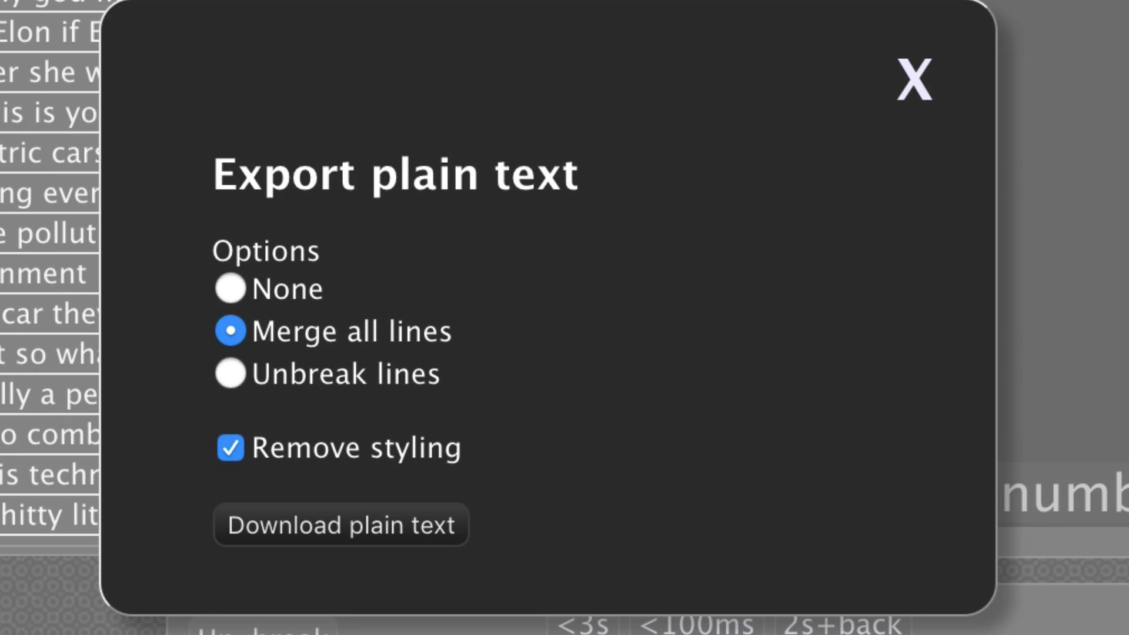
pyautogui.click(404, 532)
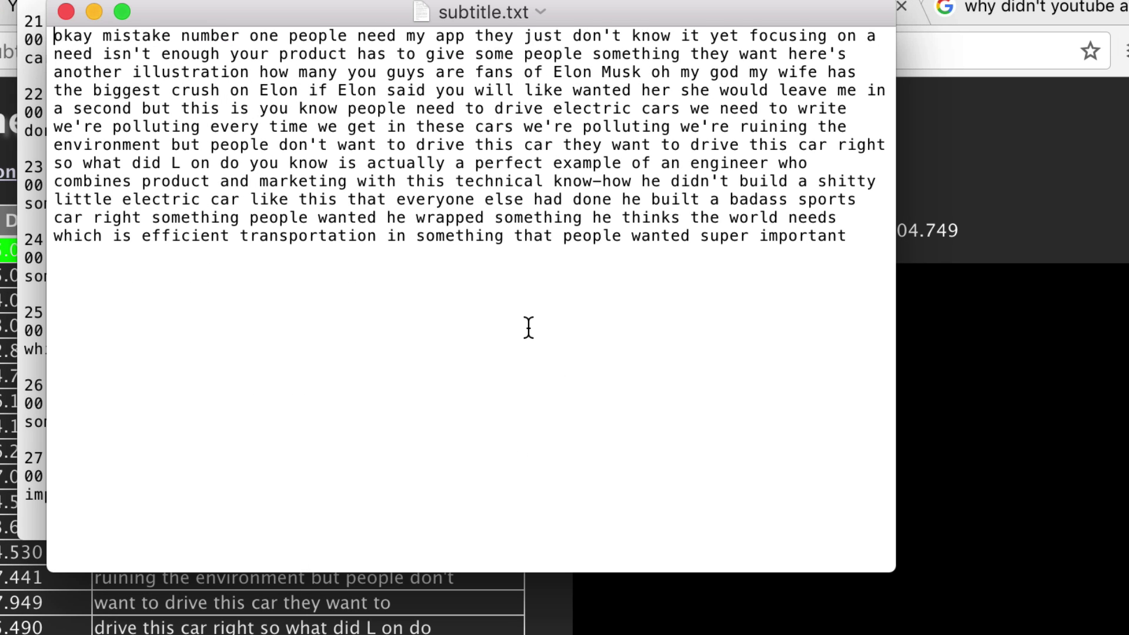
# Step: Arrange captions.srt beside subtitle.txt, then select the entire merged transcript in subtitle.txt
pyautogui.moveTo(419, 13); pyautogui.dragTo(873, 16)
pyautogui.moveTo(387, 1); pyautogui.dragTo(75, 16)
pyautogui.moveTo(550, 569); pyautogui.dragTo(497, 574)
pyautogui.tripleClick(136, 182)
pyautogui.click(12, 57)
pyautogui.moveTo(12, 58); pyautogui.dragTo(324, 463)
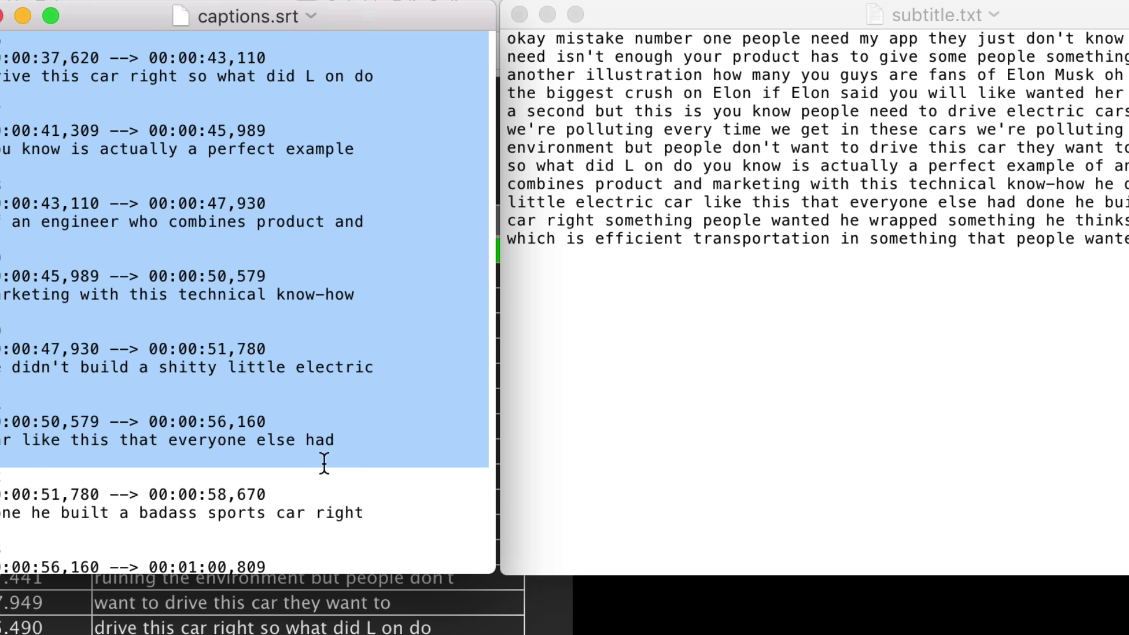
pyautogui.click(232, 303)
pyautogui.click(603, 174)
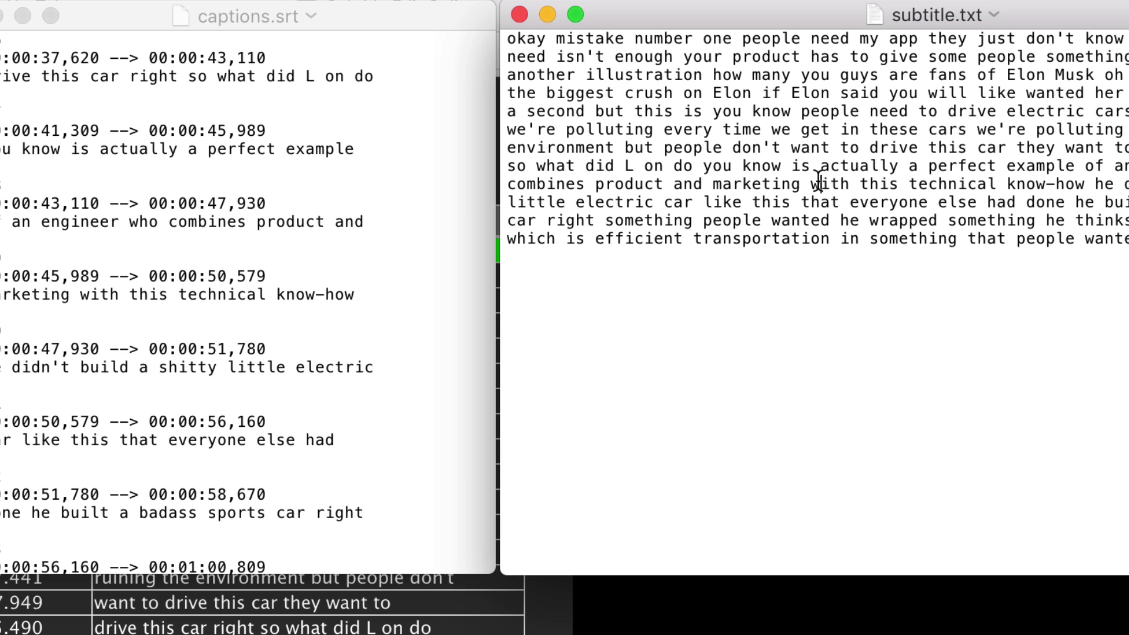
pyautogui.press('super+a')
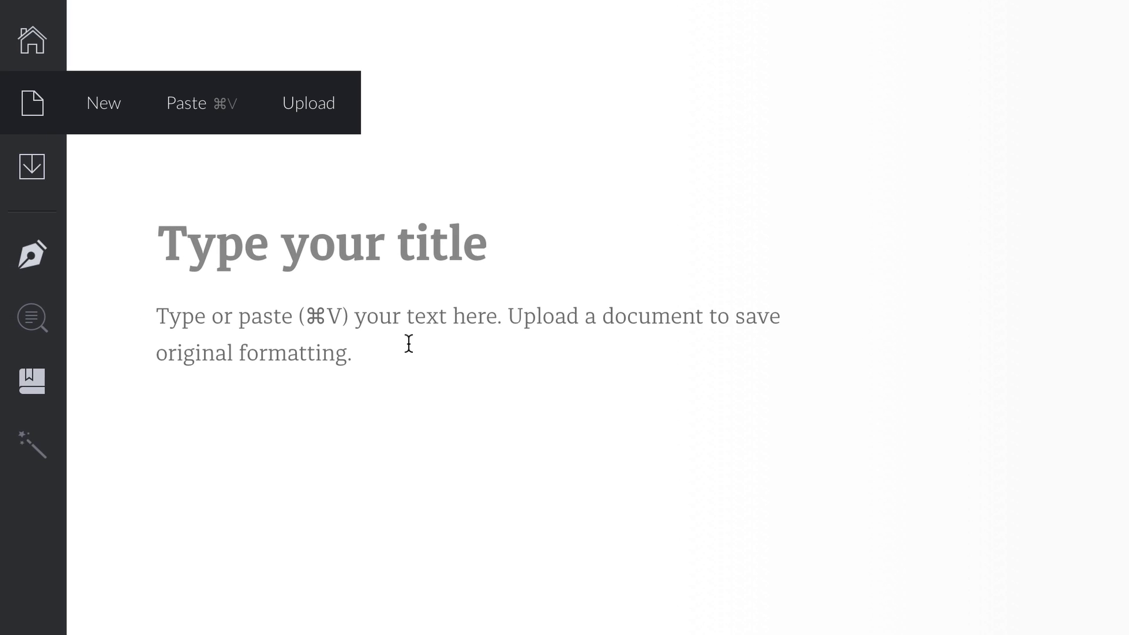
# Step: Title the document 'Why Elon Musk is a brilliant marketer' and paste the transcript into its body
pyautogui.click(314, 258)
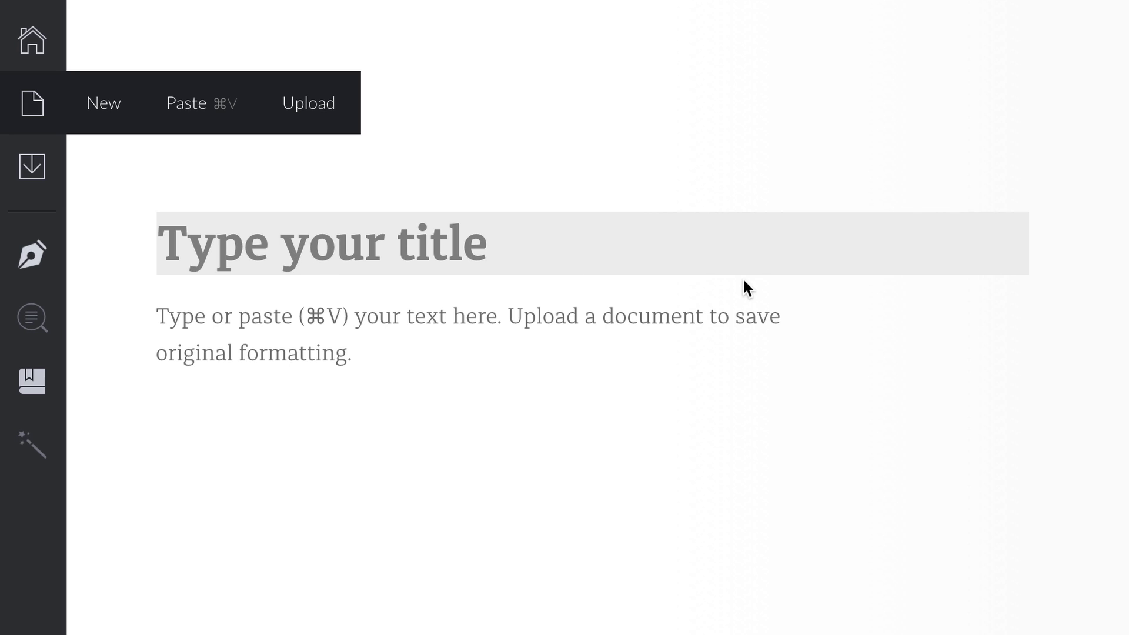
pyautogui.write('Why Elon Mus')
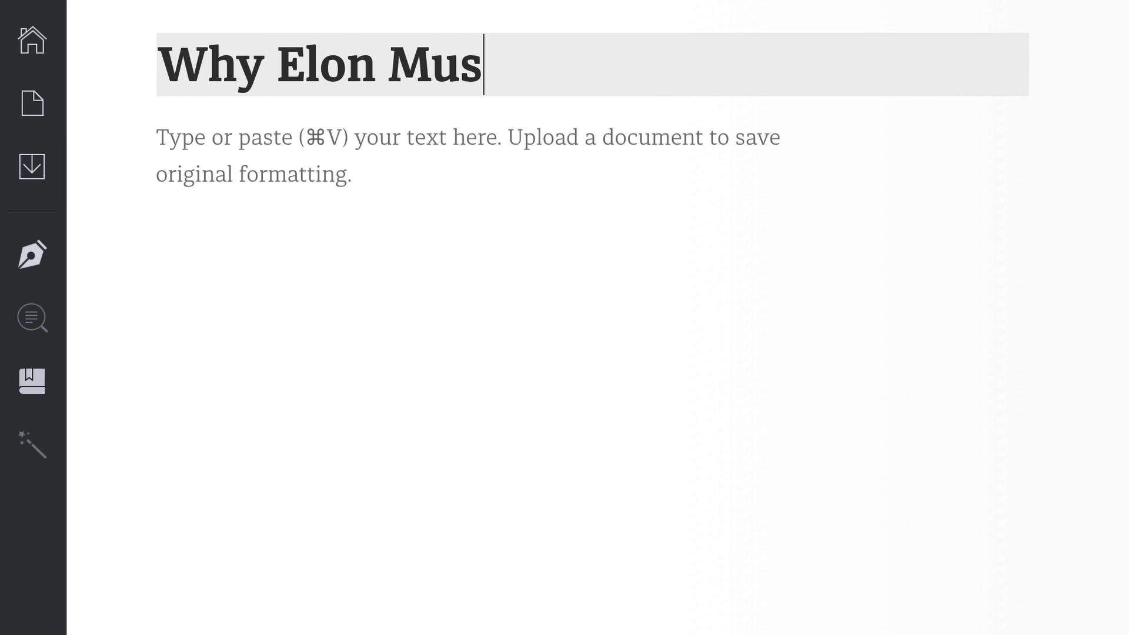
pyautogui.write('k is a brilliant m')
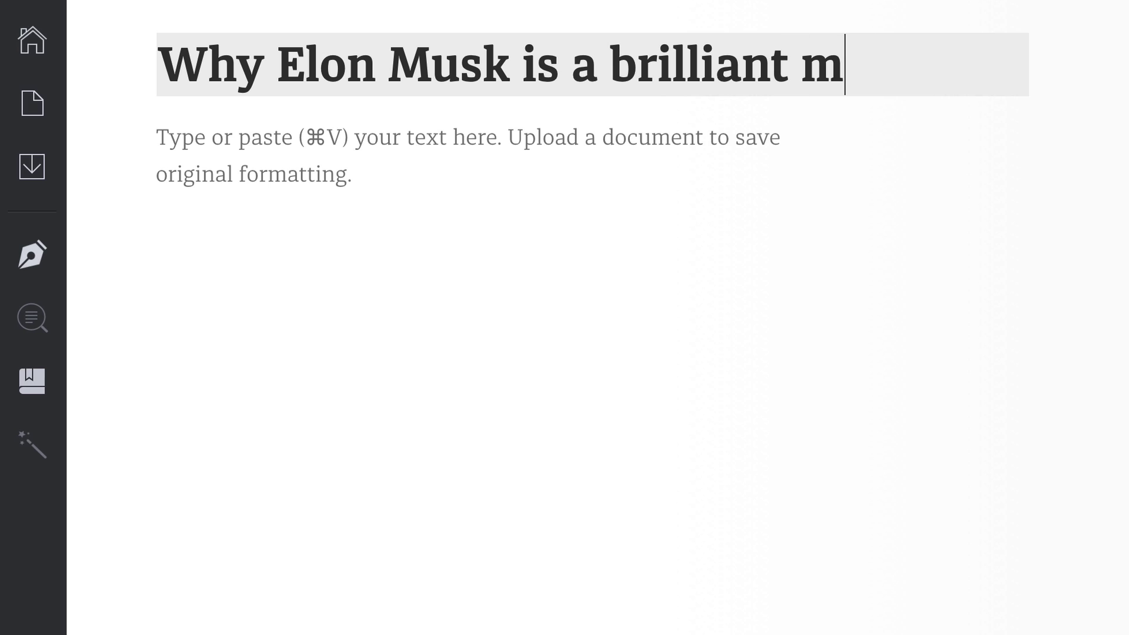
pyautogui.write('arketer')
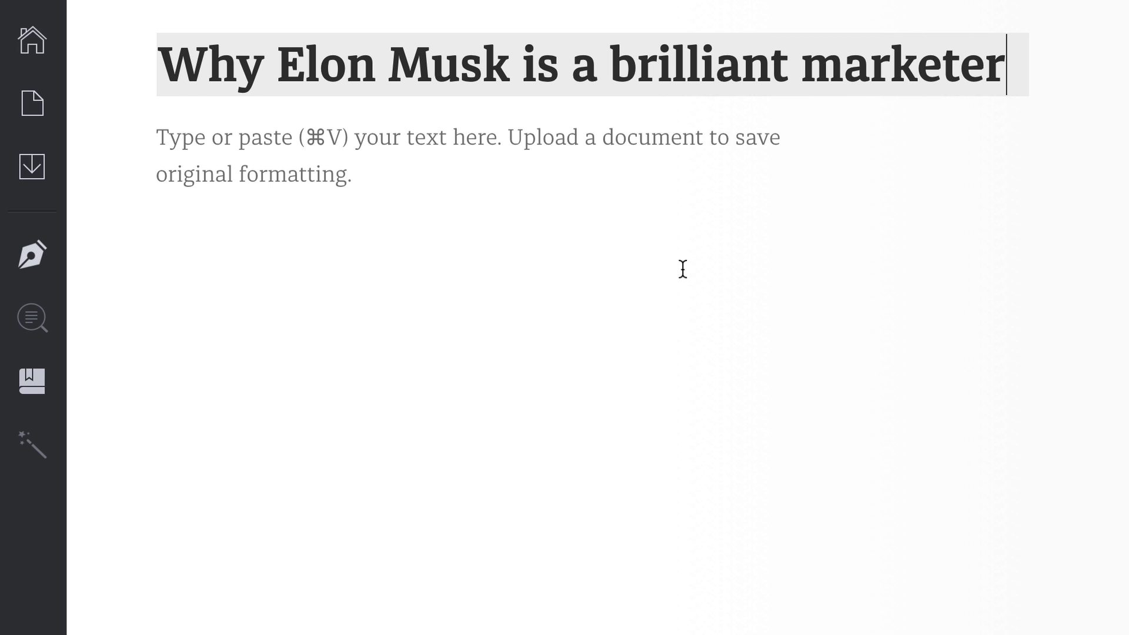
pyautogui.click(277, 146)
pyautogui.press('super+v')
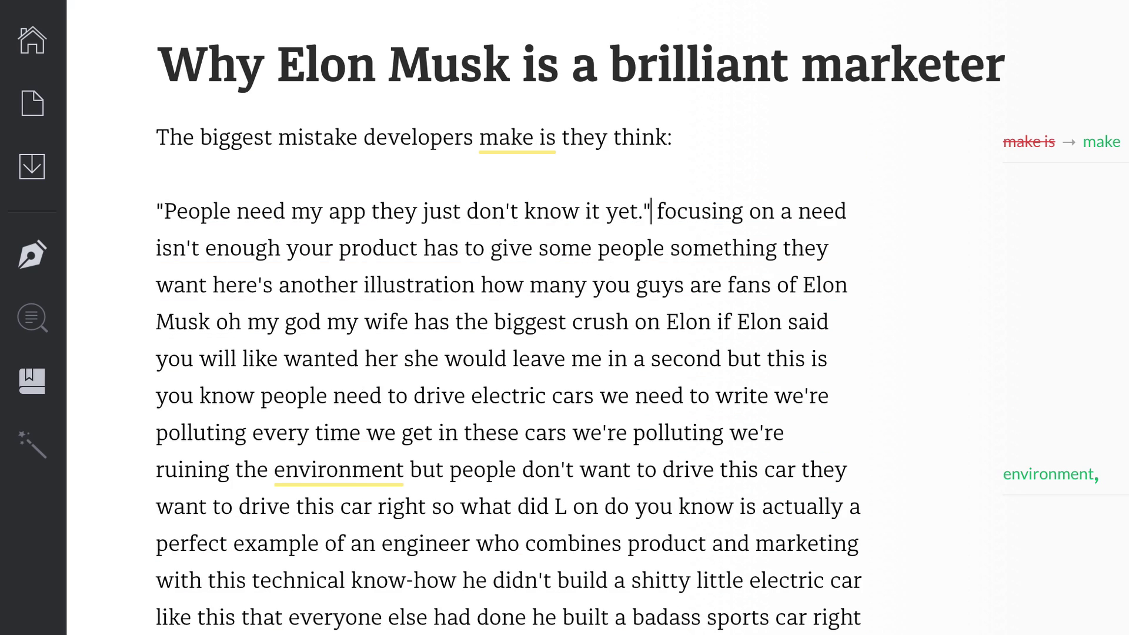
# Step: Split the text into paragraphs, fix capitalisation, add 'Elon Musk is the', and change 'cars' to 'vehicles'
pyautogui.press('Return')
pyautogui.press('Return')
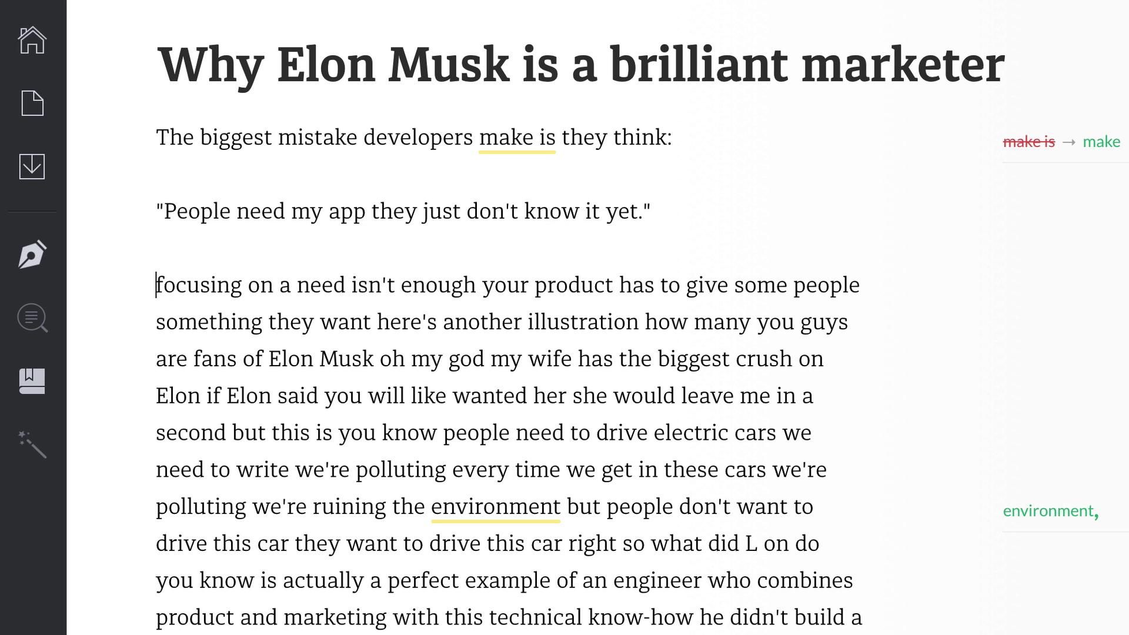
pyautogui.hotkey('shift', 'Right')
pyautogui.write('D')
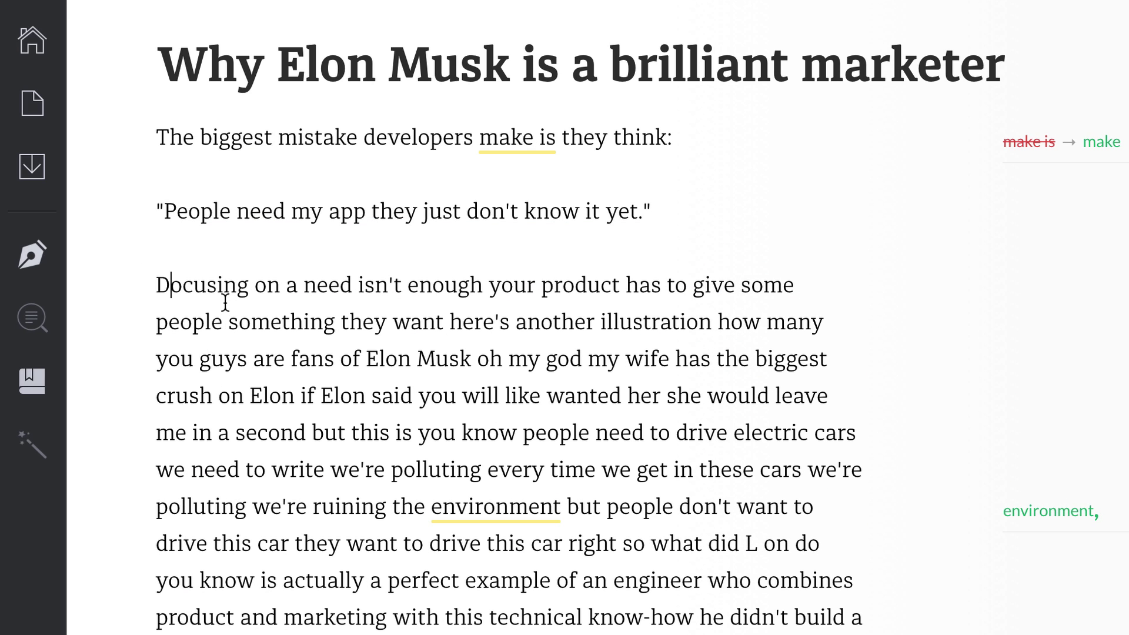
pyautogui.press('BackSpace')
pyautogui.write('F')
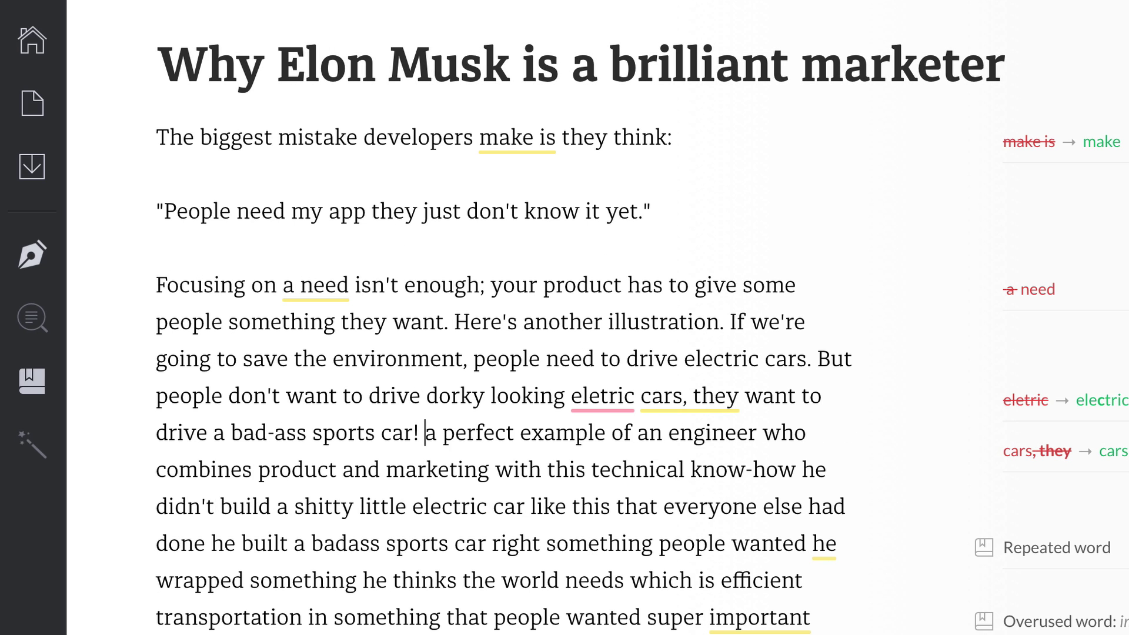
pyautogui.hotkey('shift', 'Right')
pyautogui.write('A')
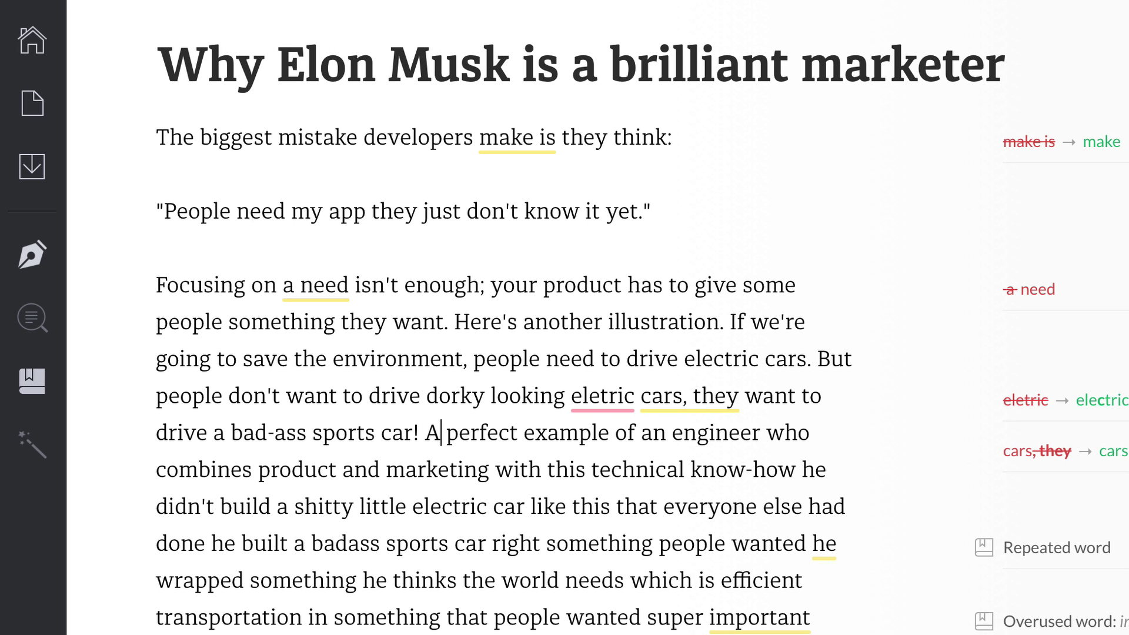
pyautogui.press('Left')
pyautogui.press('Return')
pyautogui.press('Delete')
pyautogui.write('Elon Musk is the')
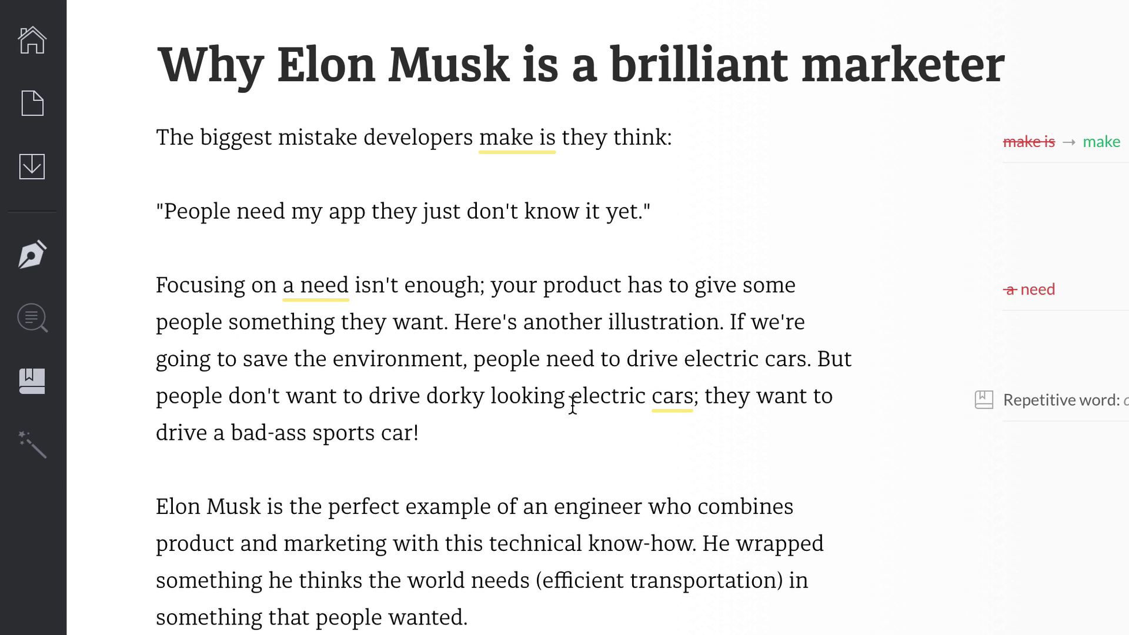
pyautogui.click(1101, 411)
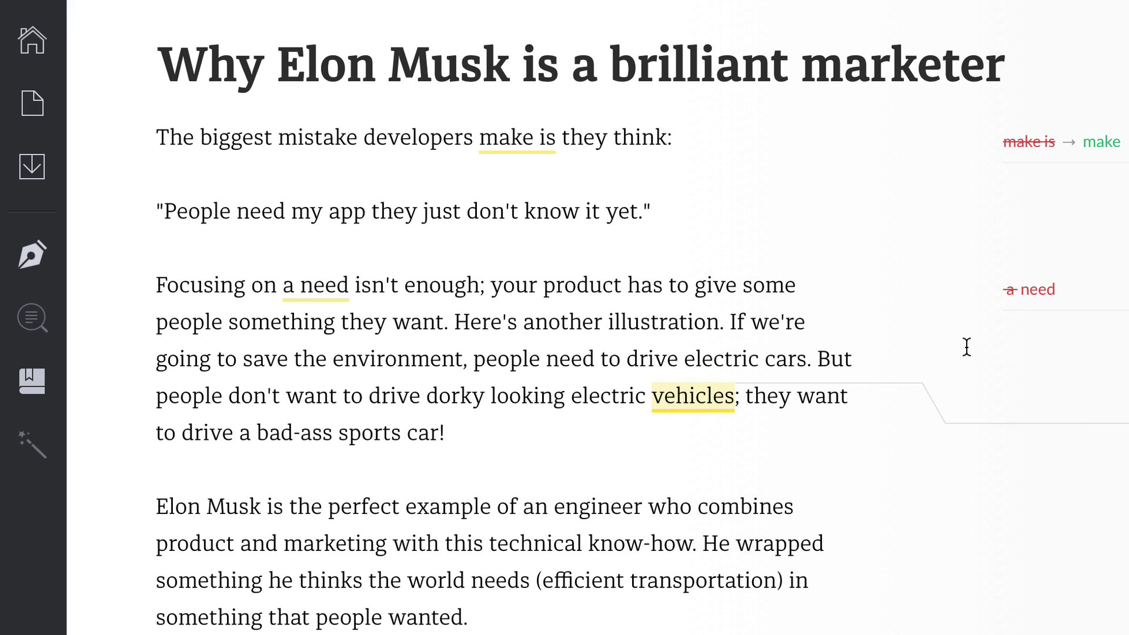